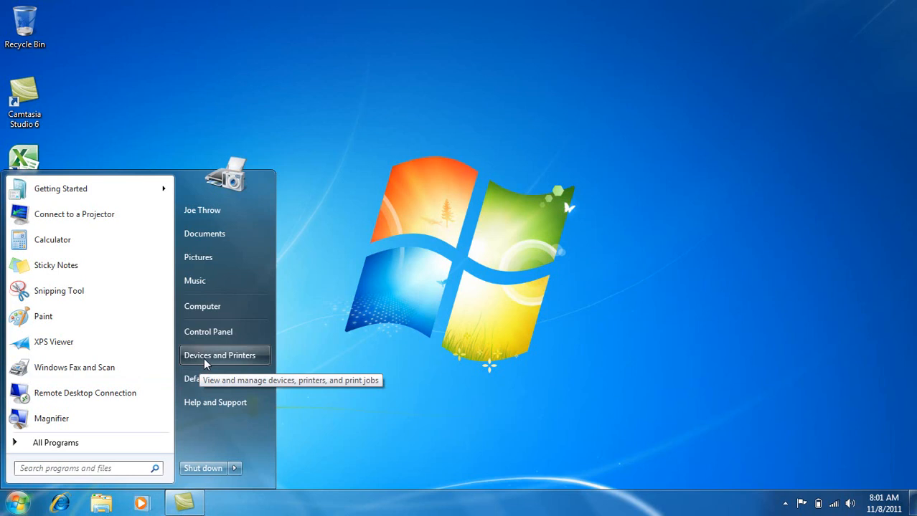
From Devices and Printers, start adding a network printer that isn't listed, using the directory search by location or feature
left_click(205, 361)
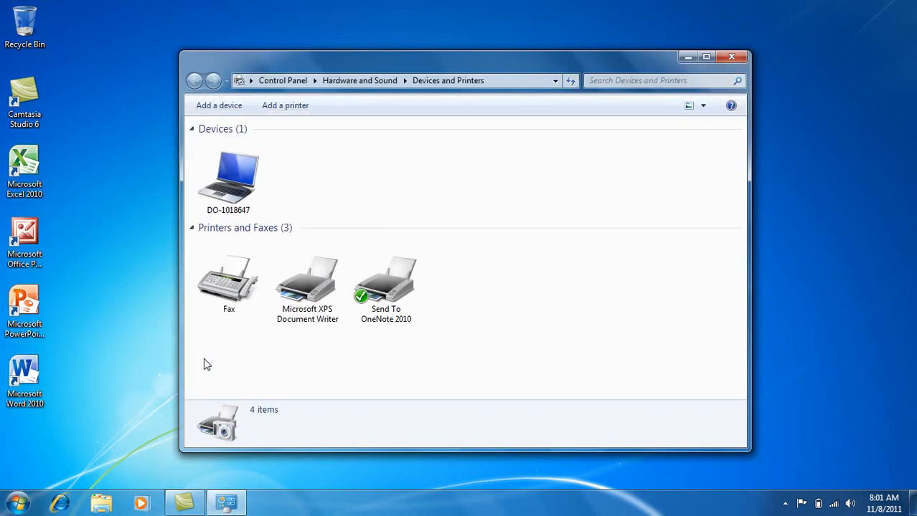
left_click(284, 106)
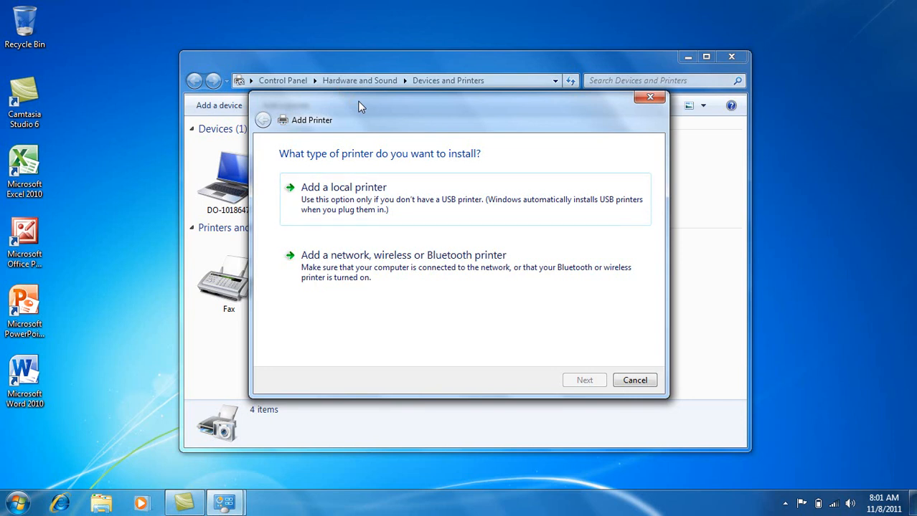
left_click(320, 265)
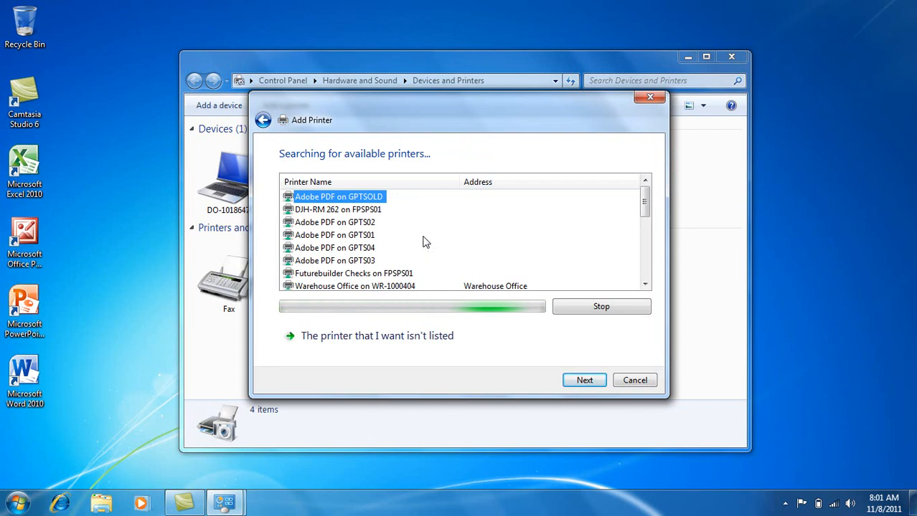
left_click(378, 337)
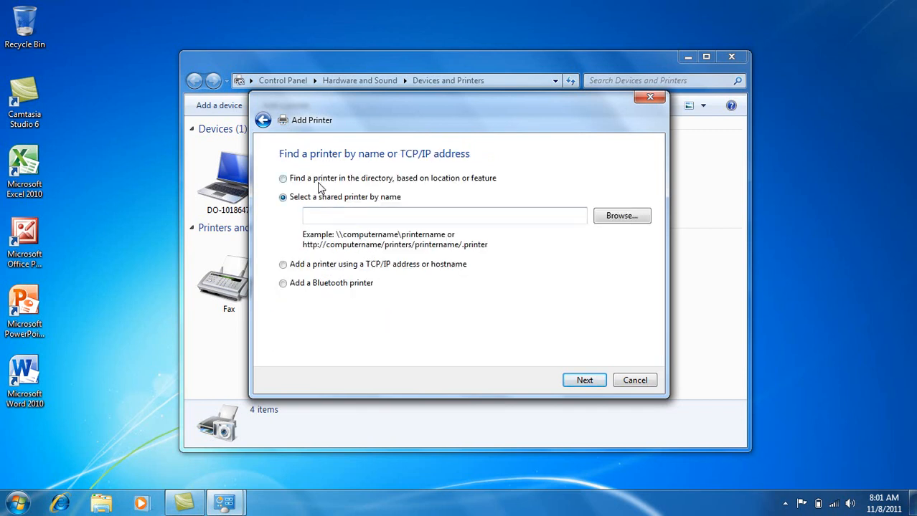
left_click(284, 179)
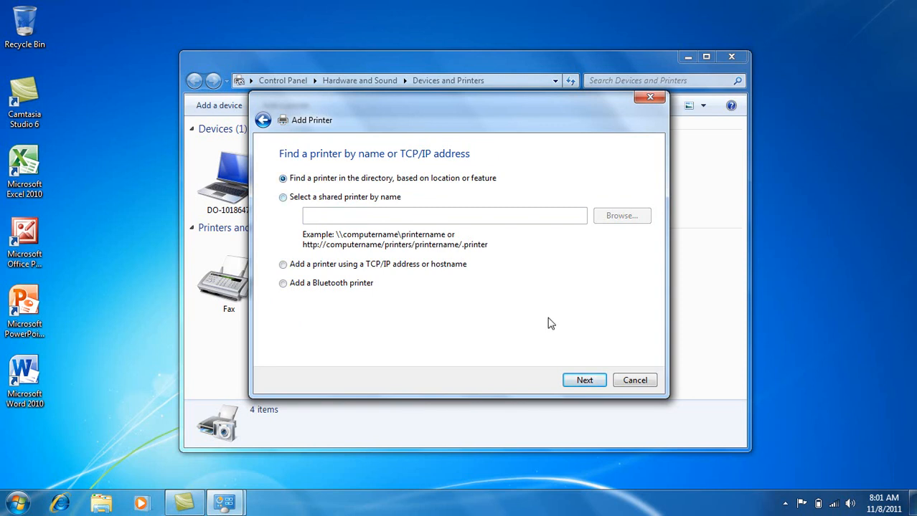
left_click(584, 381)
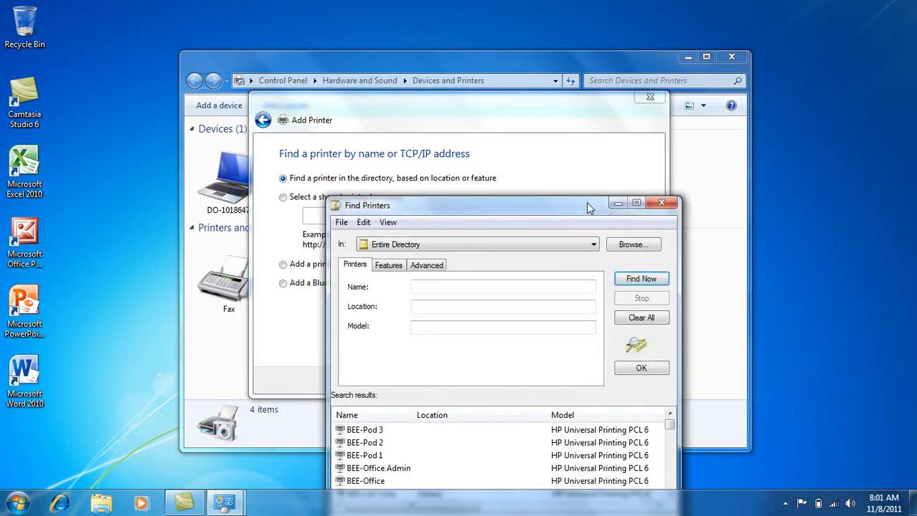
Search the entire directory for printers whose name starts with "do"
left_click_drag(588, 199, 534, 77)
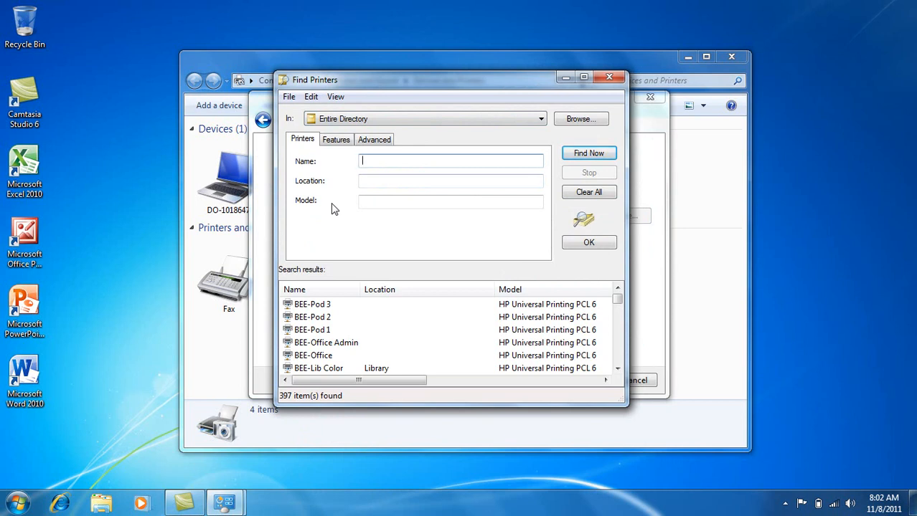
type("do")
left_click(569, 156)
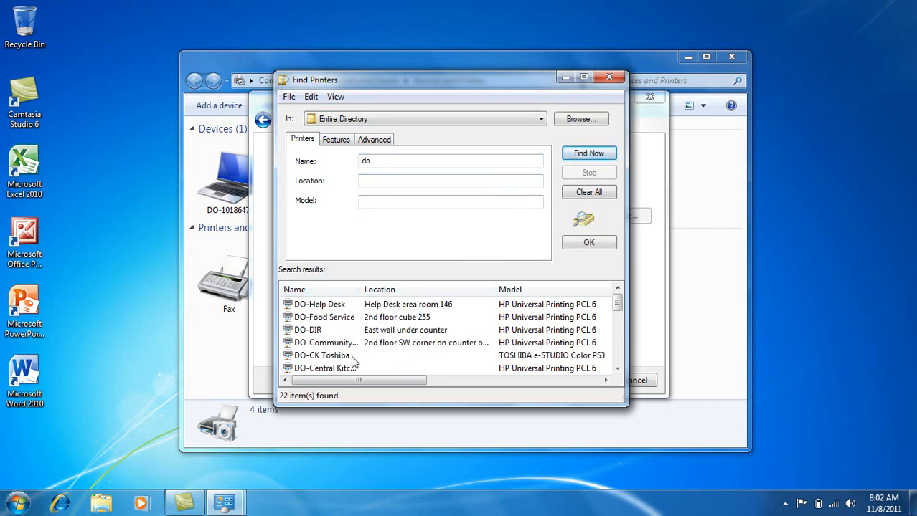
Install the DO-Help Desk printer from the search results and finish the wizard without printing a test page
left_click_drag(402, 406, 403, 475)
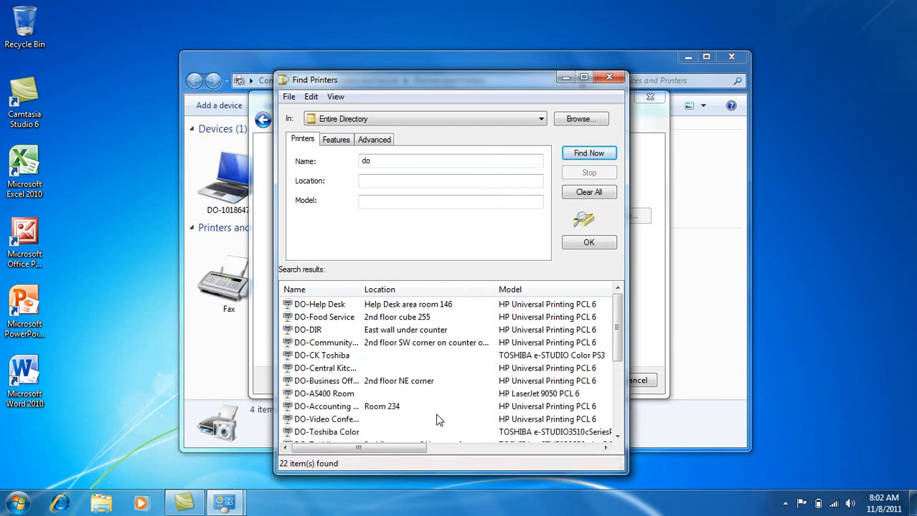
left_click(331, 308)
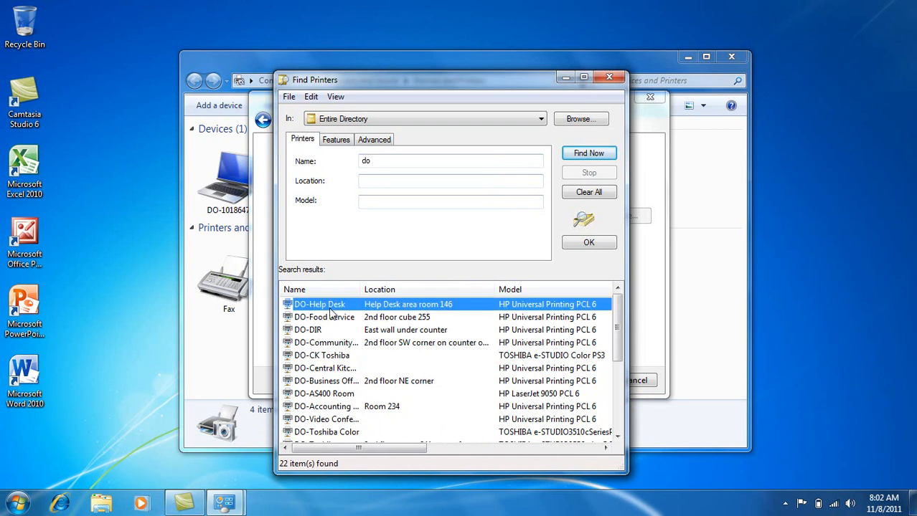
left_click(581, 246)
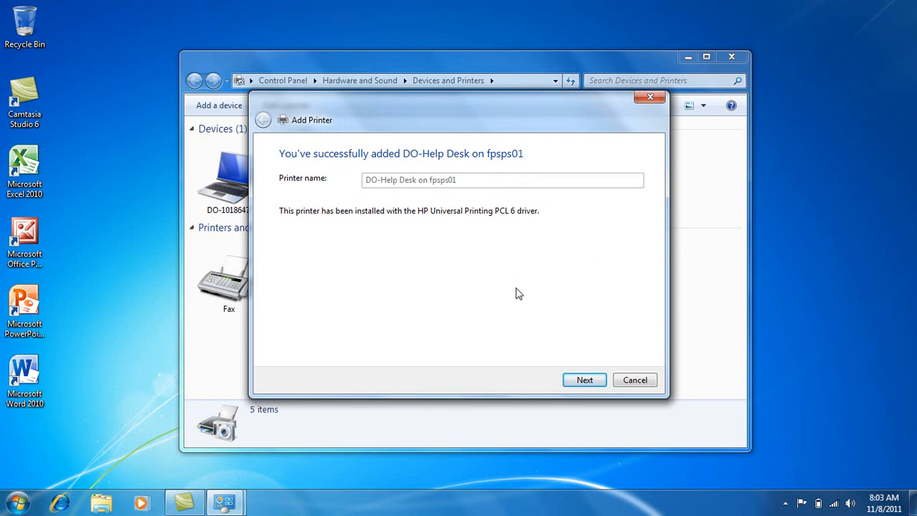
left_click(584, 380)
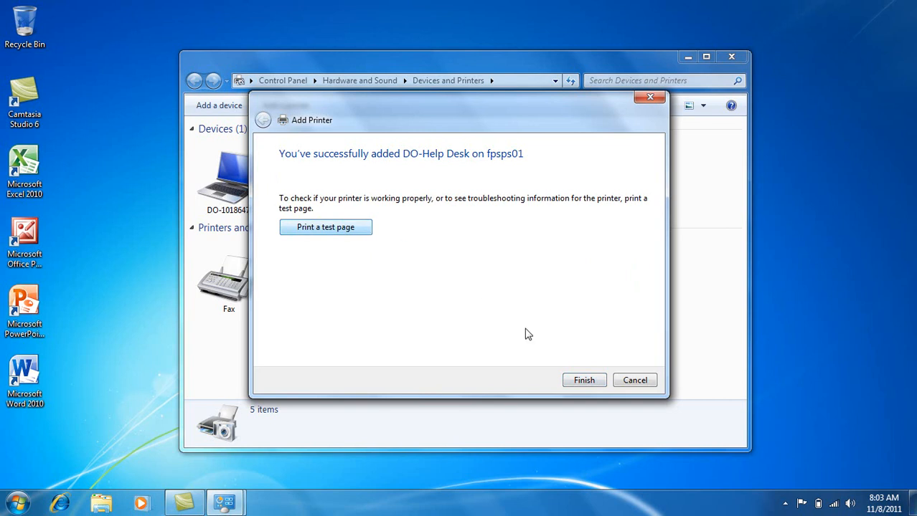
left_click(586, 380)
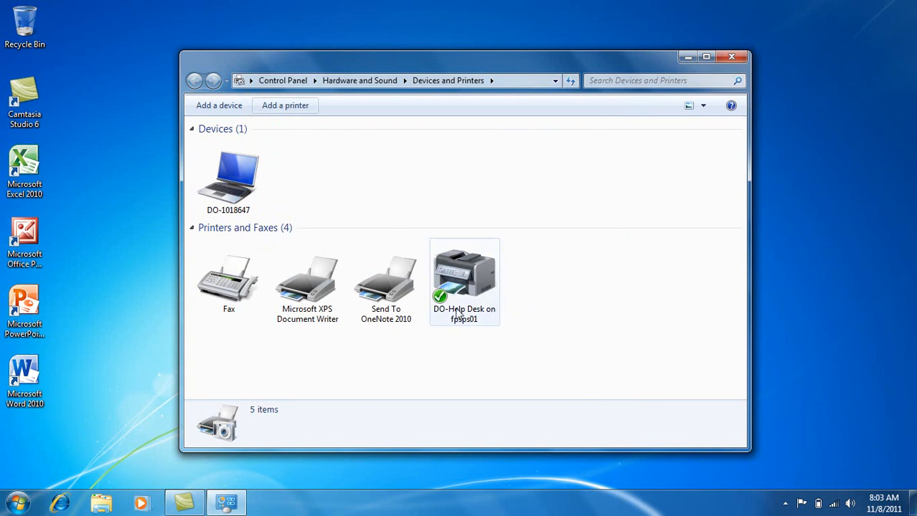
Start adding a second network printer that isn't listed, again finding it in the directory
mouse_move(446, 305)
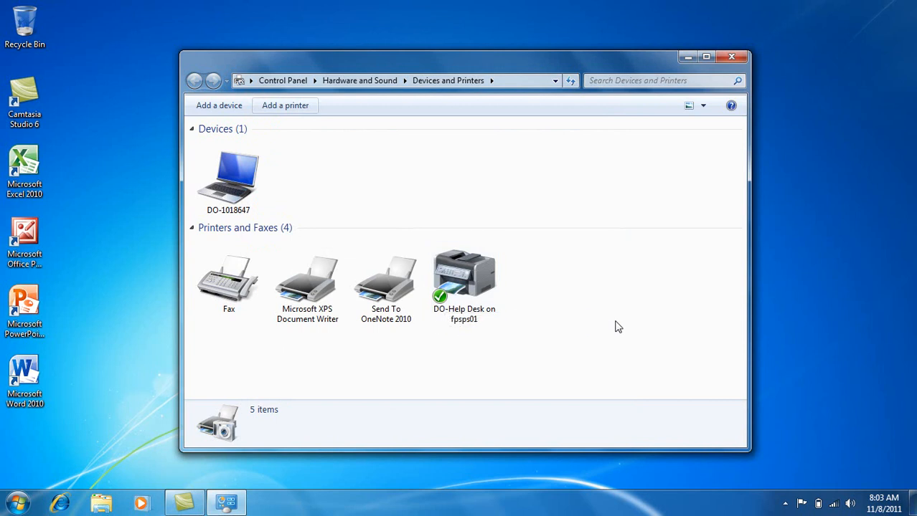
left_click(303, 106)
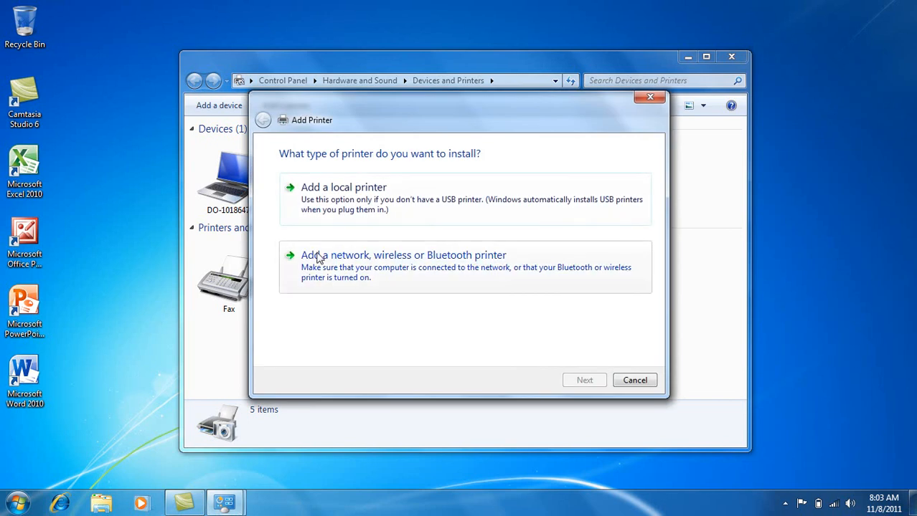
left_click(319, 259)
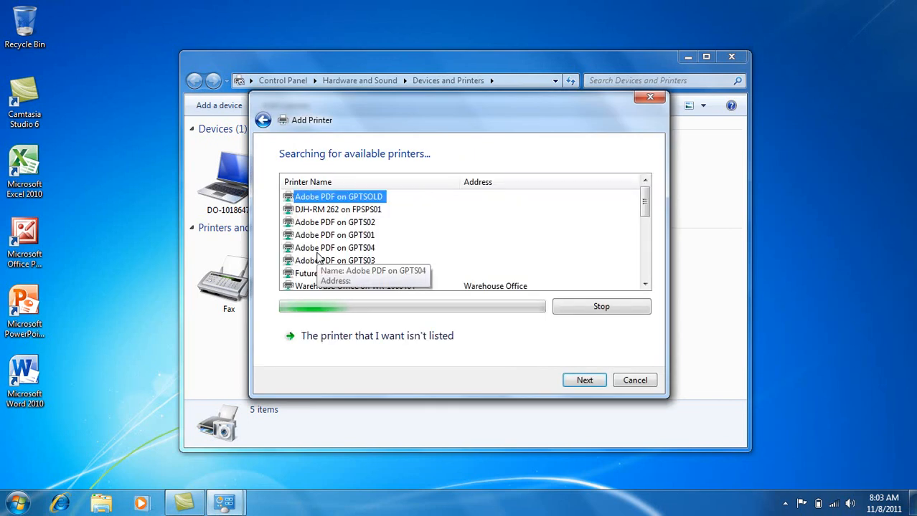
left_click(343, 337)
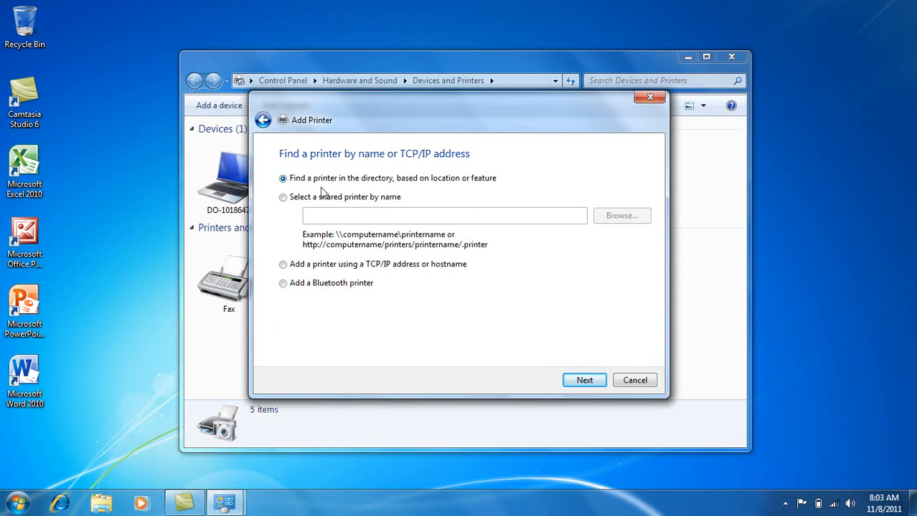
left_click(582, 382)
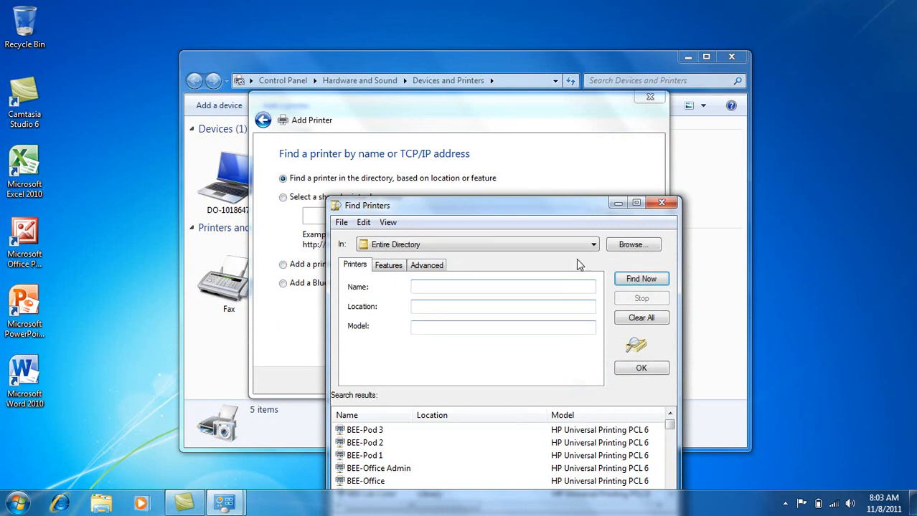
Search the entire directory for printers whose name starts with "je"
left_click_drag(563, 206, 518, 117)
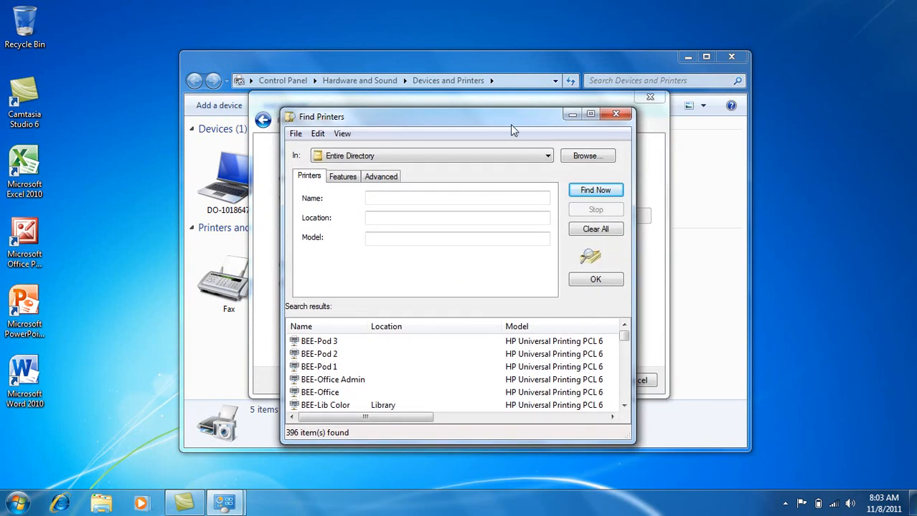
left_click(413, 201)
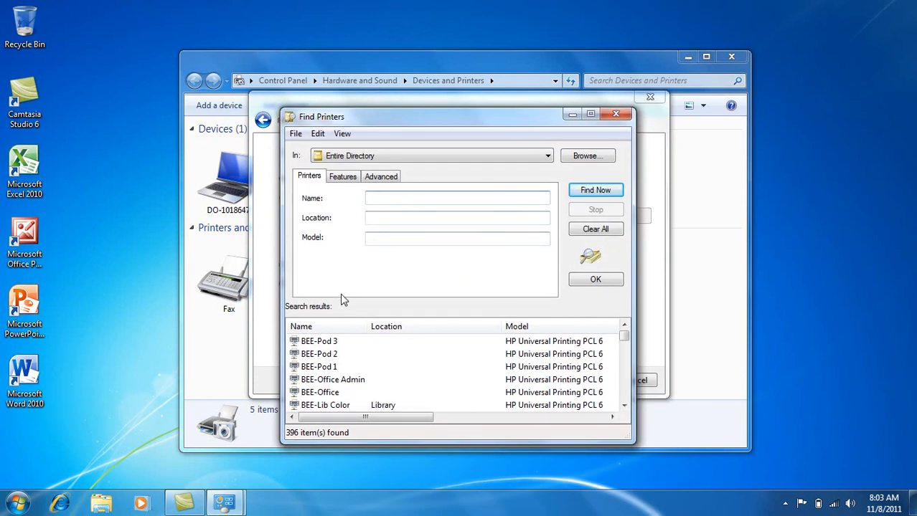
type("je")
left_click(577, 194)
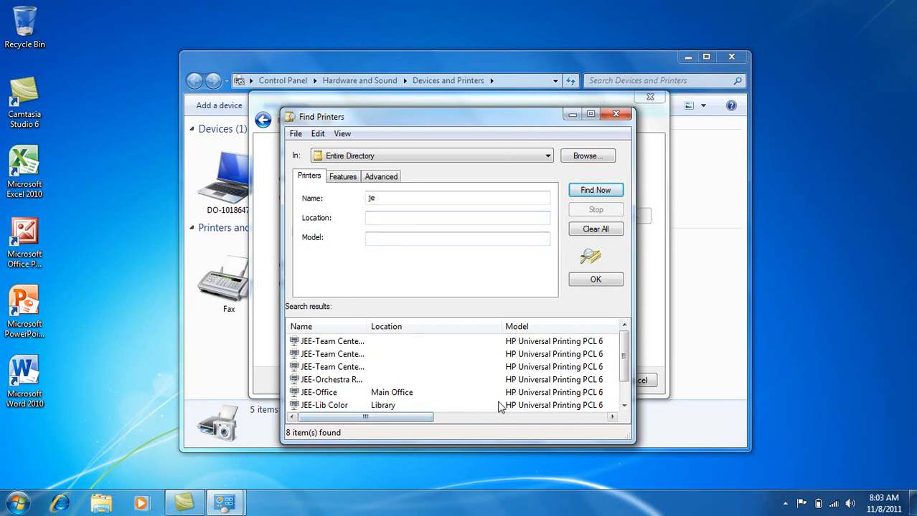
Choose JEE-Lib Color in the library from the search results and install it
left_click(624, 406)
left_click(624, 406)
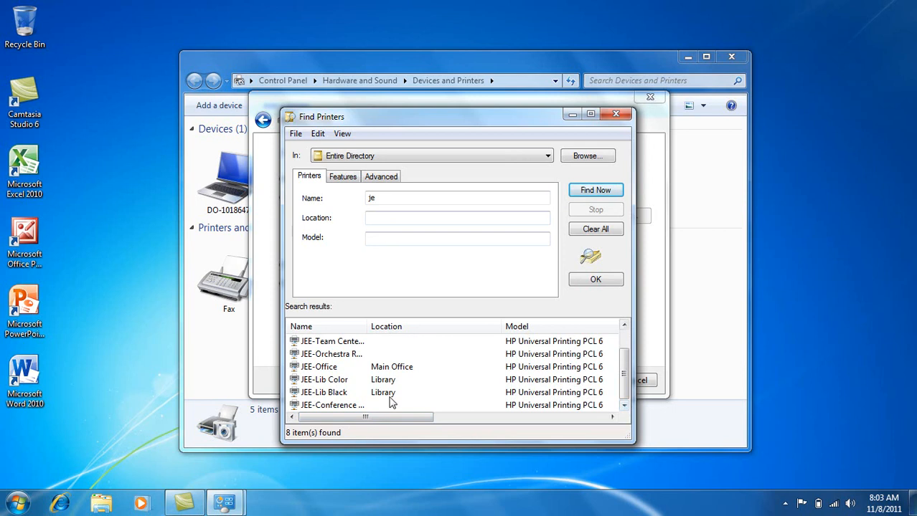
left_click(340, 384)
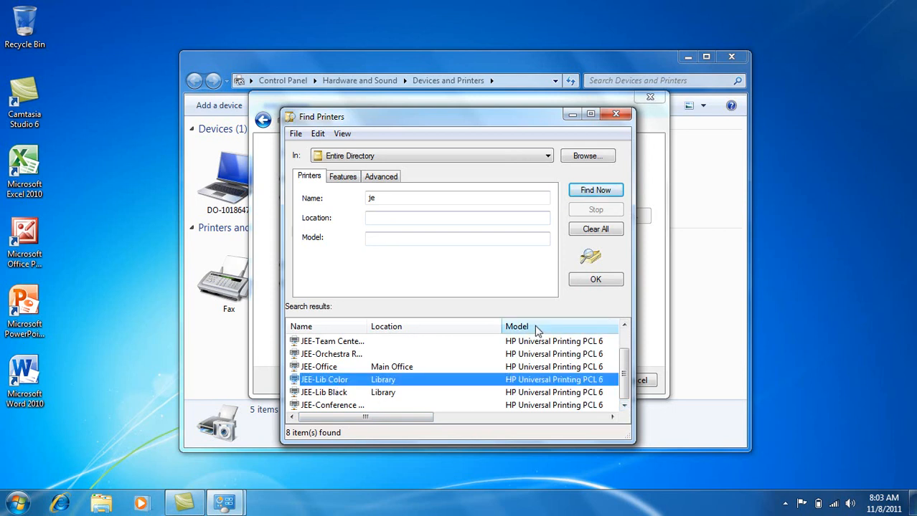
left_click(579, 280)
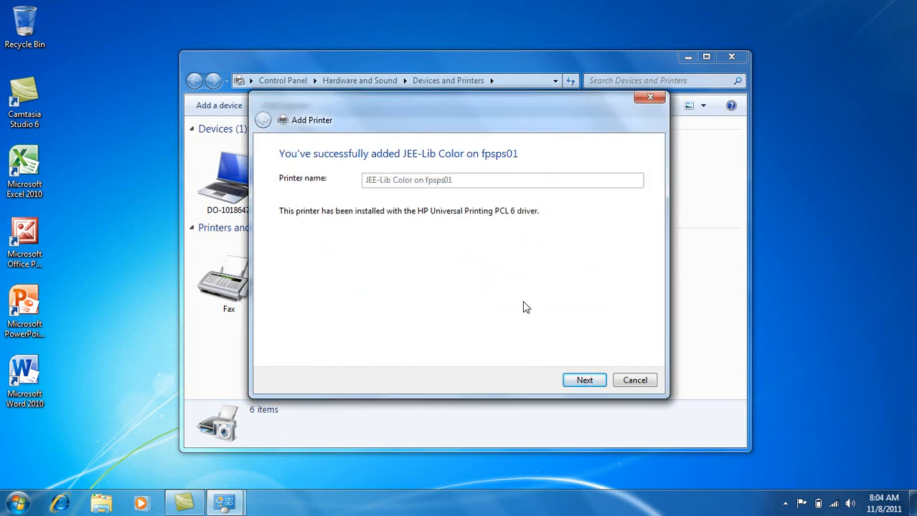
Complete the JEE-Lib Color setup with it set as the default printer, without printing a test page
left_click(580, 381)
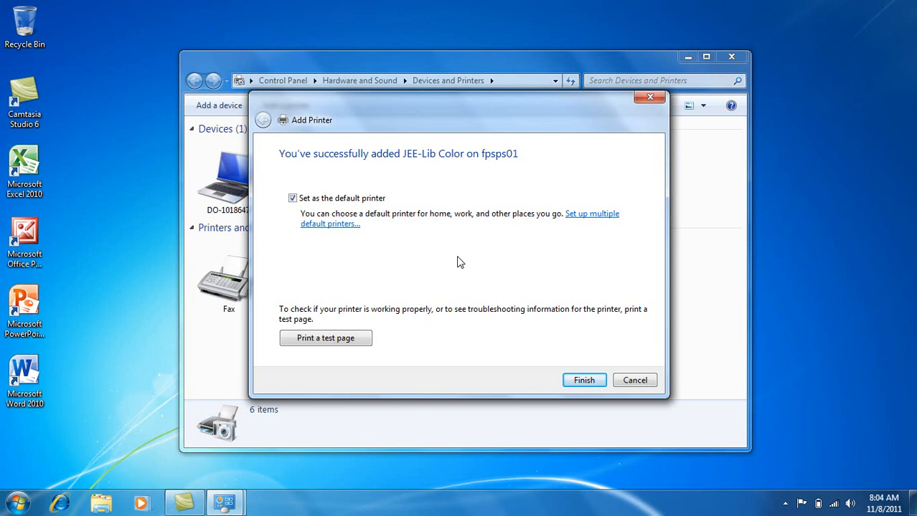
left_click_drag(494, 104, 530, 336)
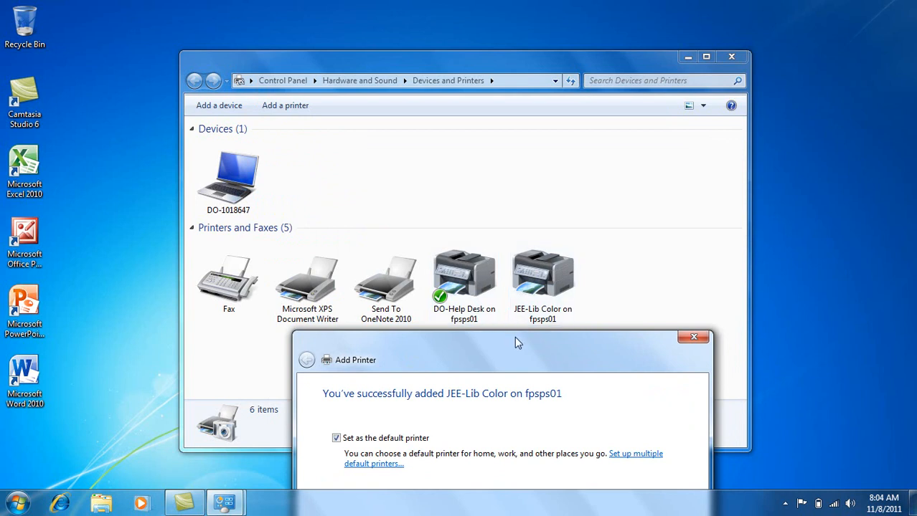
left_click_drag(514, 343, 500, 114)
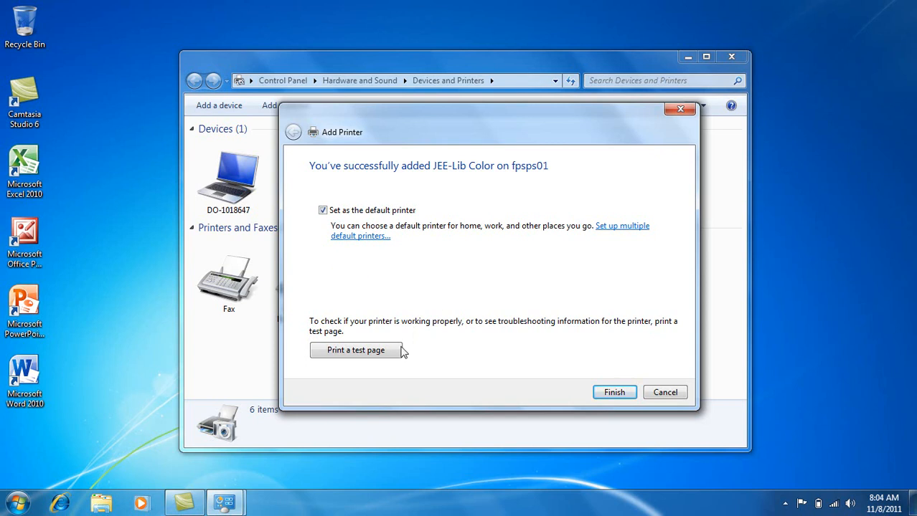
left_click(614, 393)
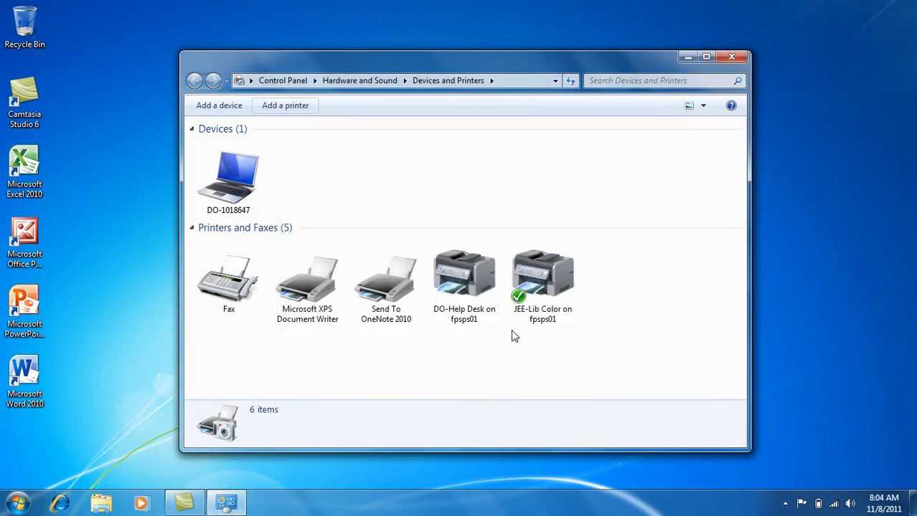
Set DO-Help Desk on fpsps01 as the default printer and close the Devices and Printers window
mouse_move(523, 313)
right_click(470, 291)
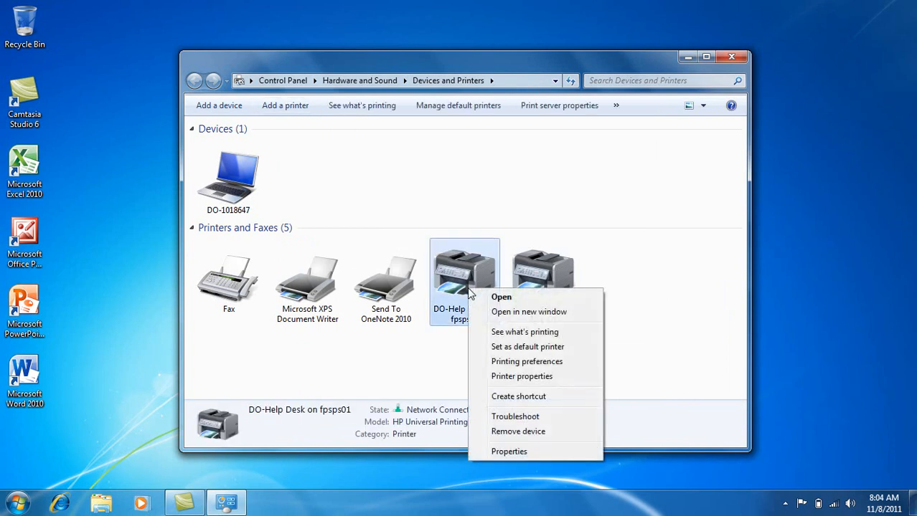
left_click(511, 348)
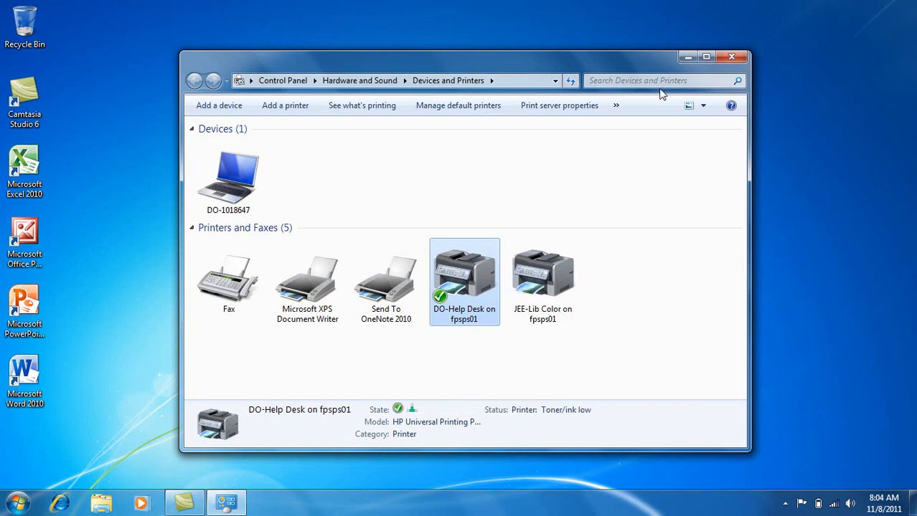
left_click(730, 58)
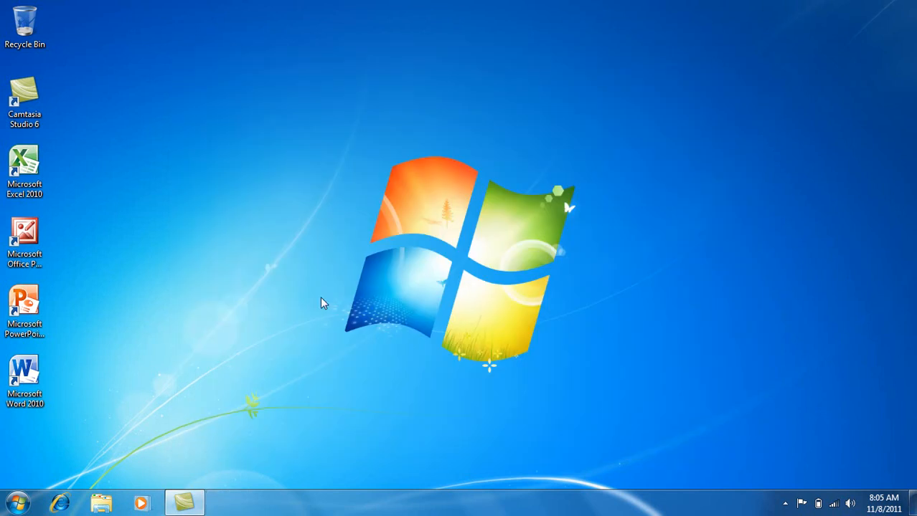